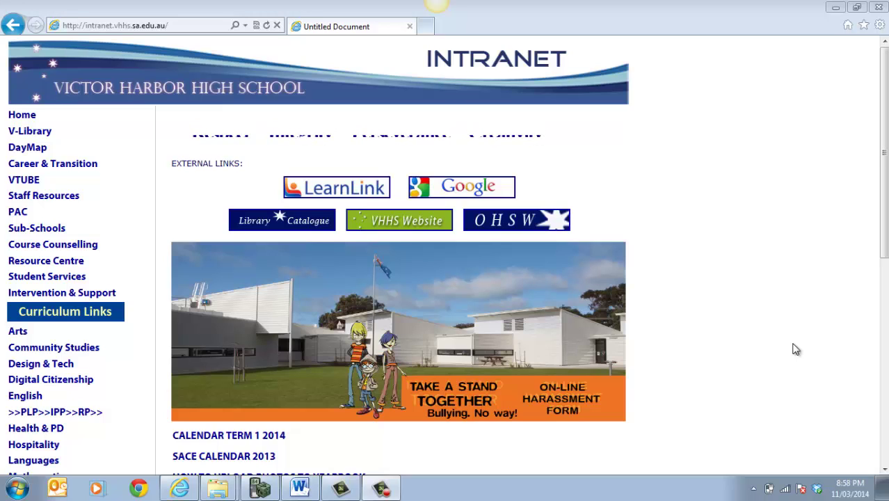
# - Go from the Victor Harbor High School website's DayMap page to the 12 March 2014 Day Plan
pyautogui.click(408, 221)
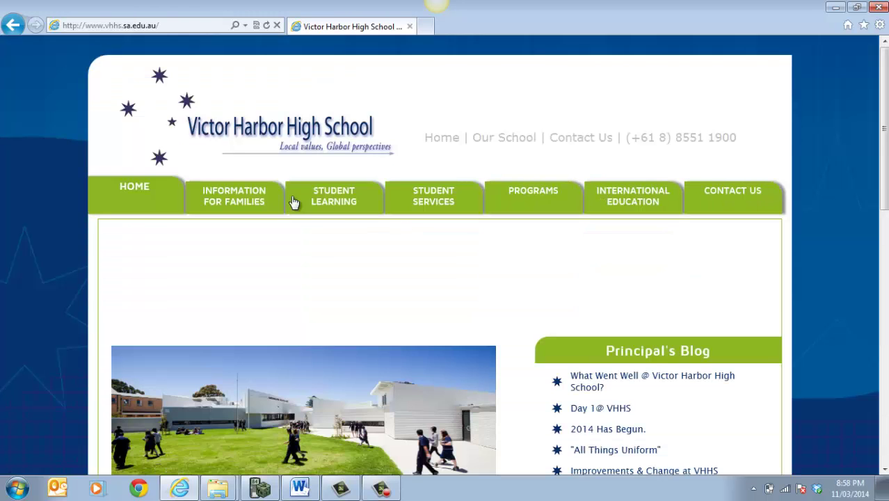
pyautogui.moveTo(234, 199)
pyautogui.click(230, 245)
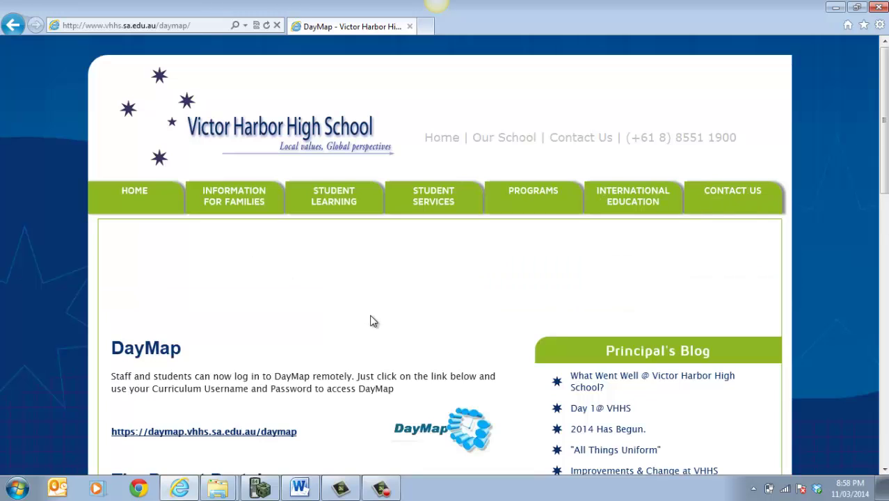
pyautogui.moveTo(885, 136); pyautogui.dragTo(886, 184)
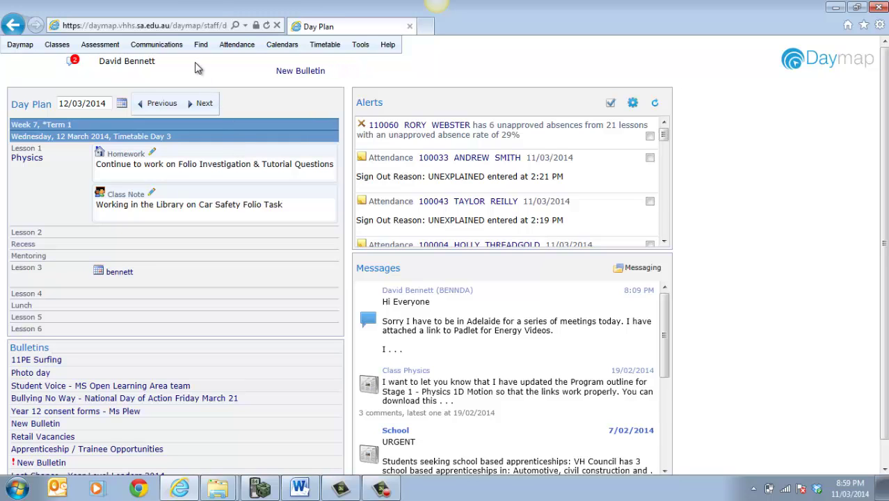
# - Open Communications > My Messages and start a blank new message
pyautogui.moveTo(137, 41)
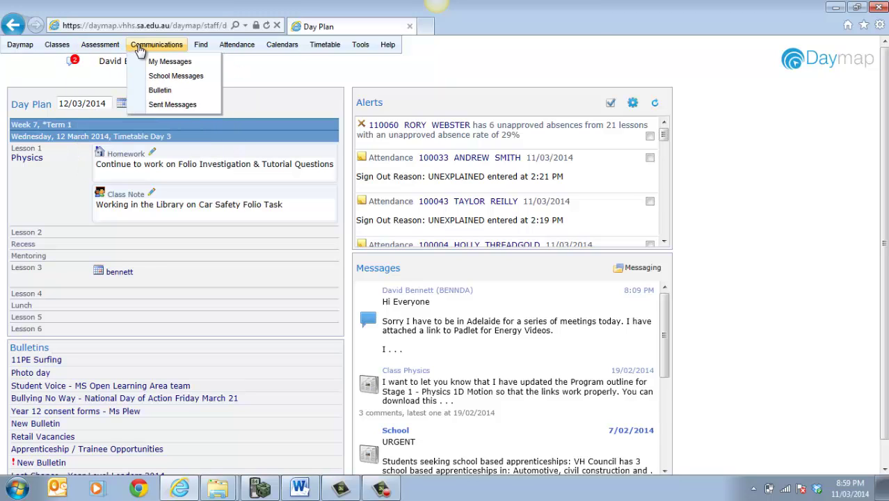
pyautogui.click(155, 59)
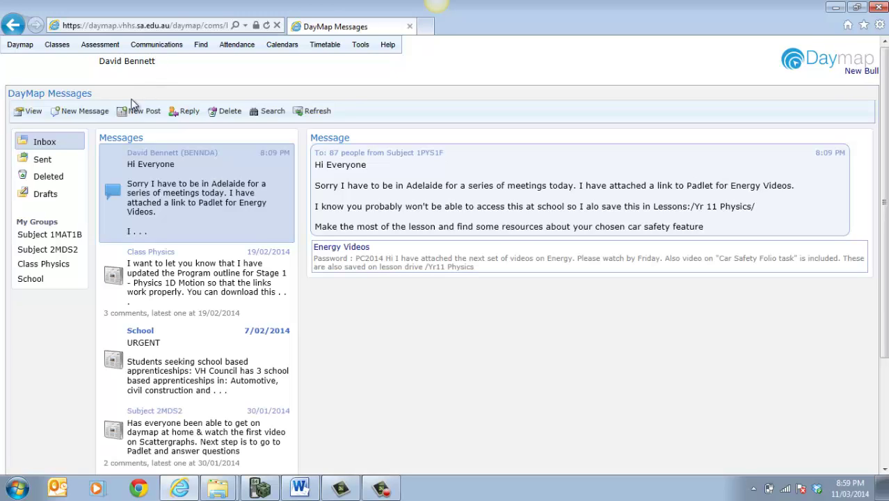
pyautogui.click(89, 119)
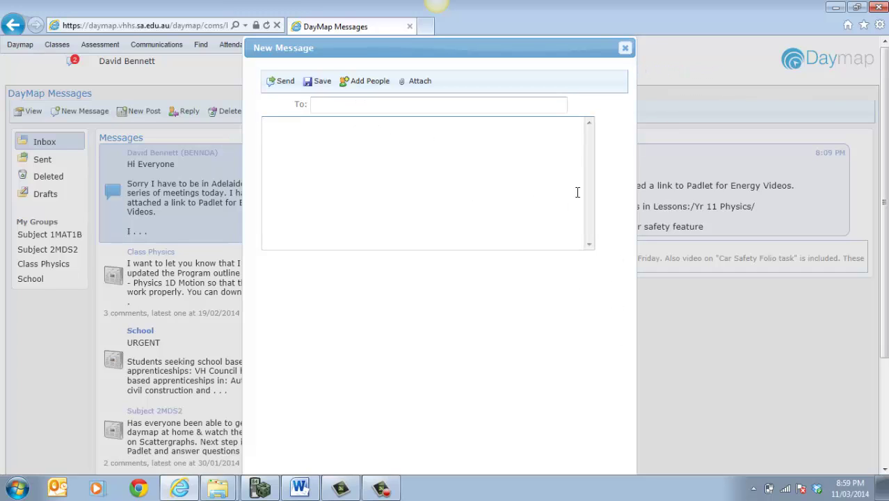
# - Zoom Internet Explorer to 150% and scroll back to the top of the message form
pyautogui.click(879, 26)
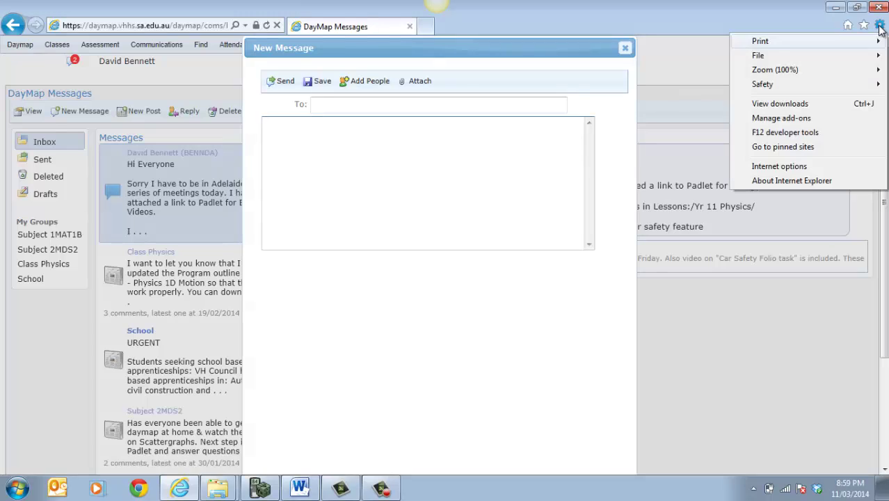
pyautogui.moveTo(825, 74)
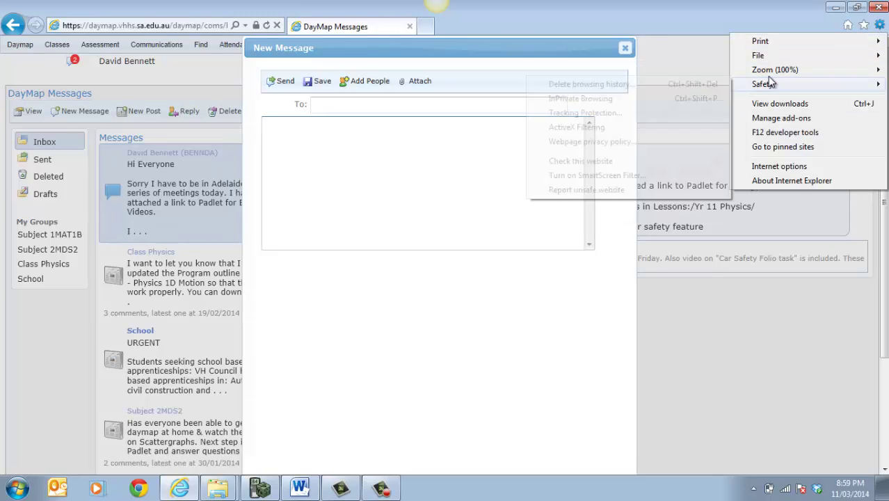
pyautogui.click(655, 132)
pyautogui.moveTo(884, 192); pyautogui.dragTo(878, 137)
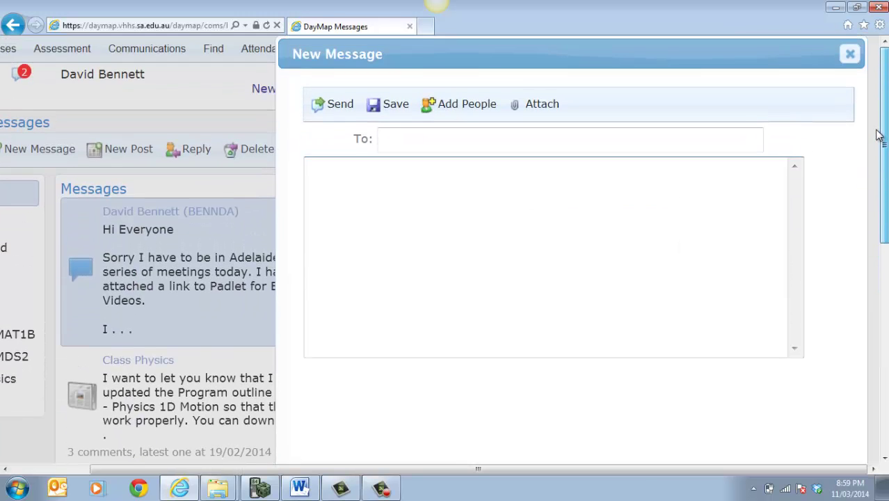
# - Add the 22 people in subject class 2MDS2 as the message's recipients
pyautogui.click(466, 104)
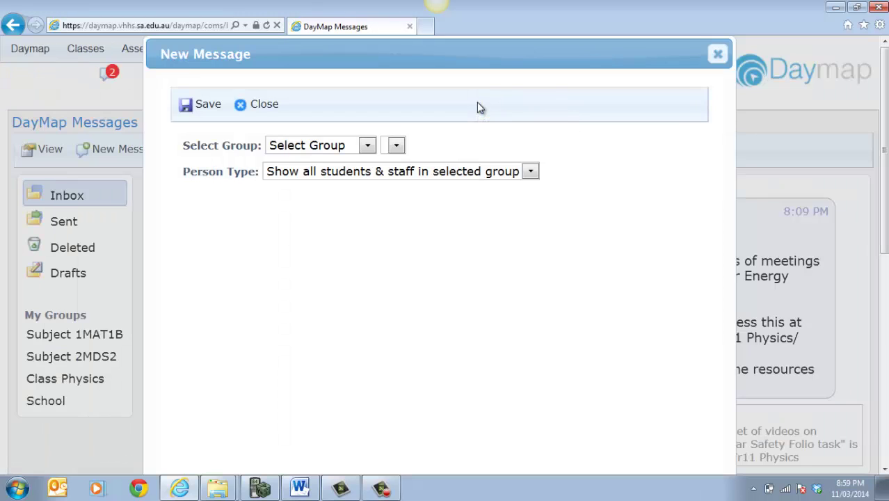
pyautogui.click(368, 146)
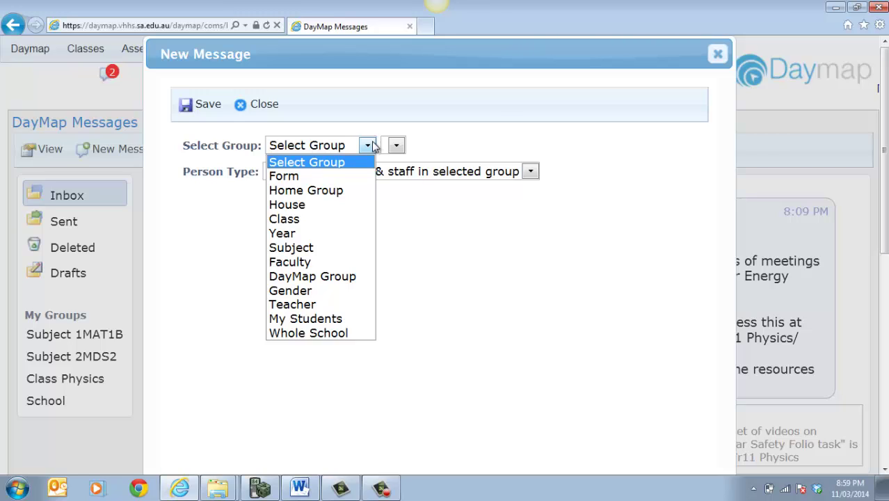
pyautogui.click(298, 248)
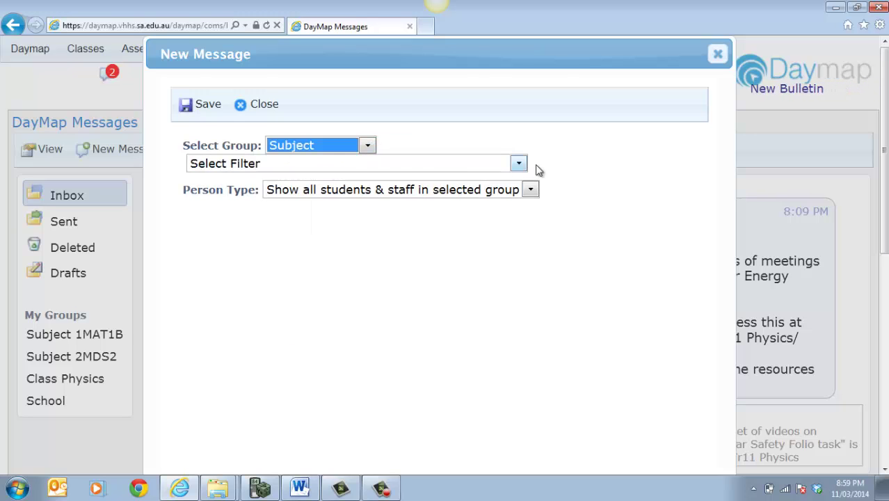
pyautogui.click(520, 164)
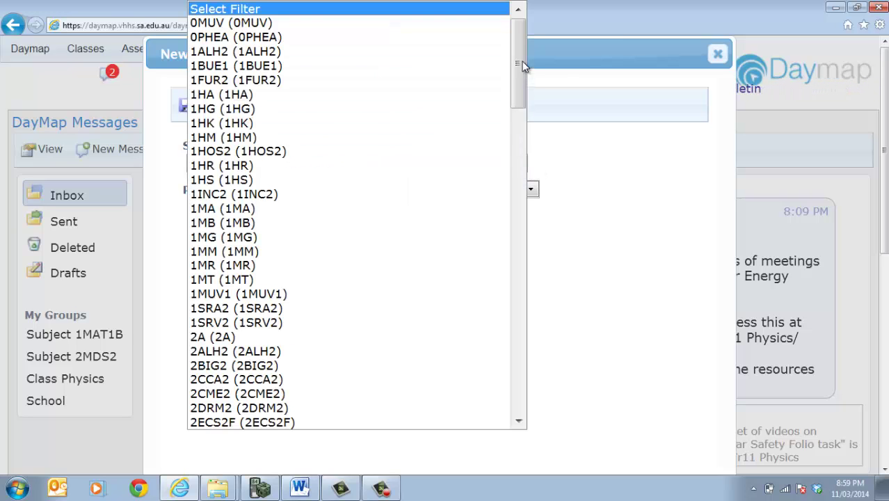
pyautogui.moveTo(520, 63); pyautogui.dragTo(524, 95)
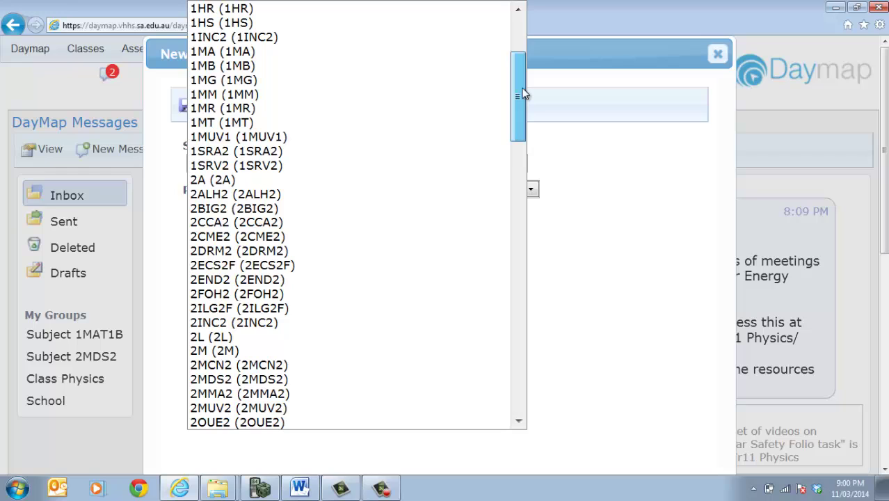
pyautogui.moveTo(522, 96); pyautogui.dragTo(524, 97)
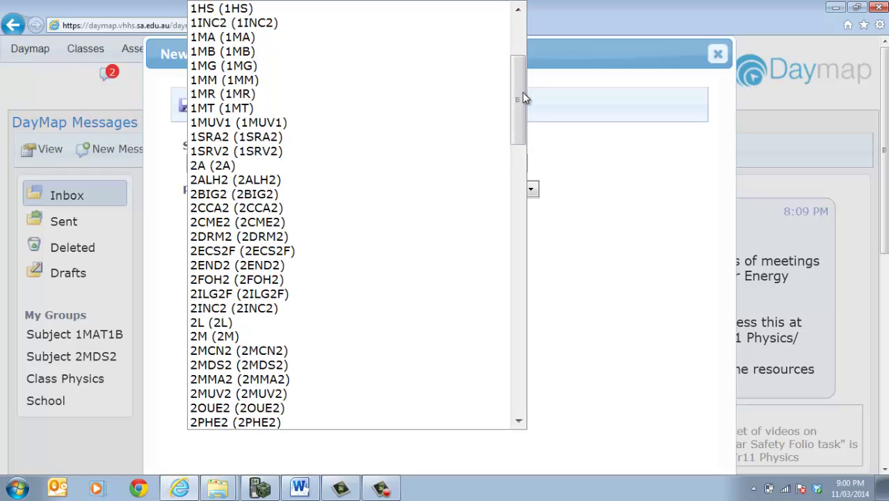
pyautogui.click(238, 363)
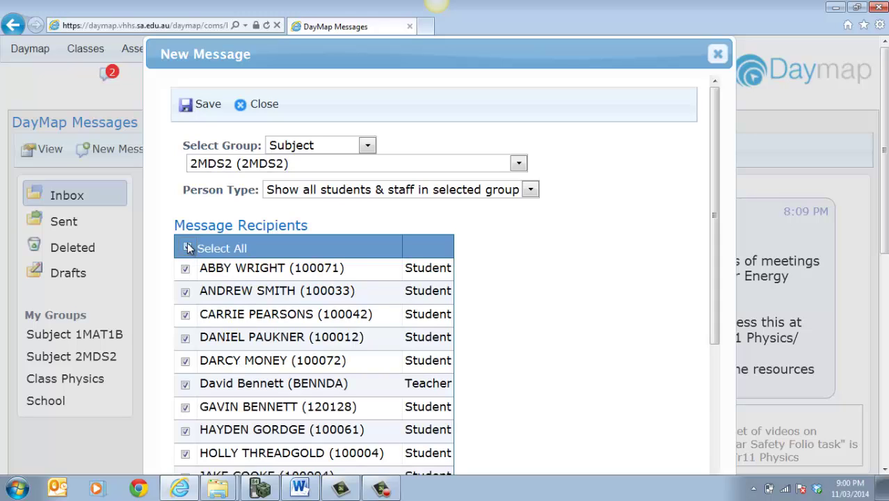
pyautogui.click(252, 104)
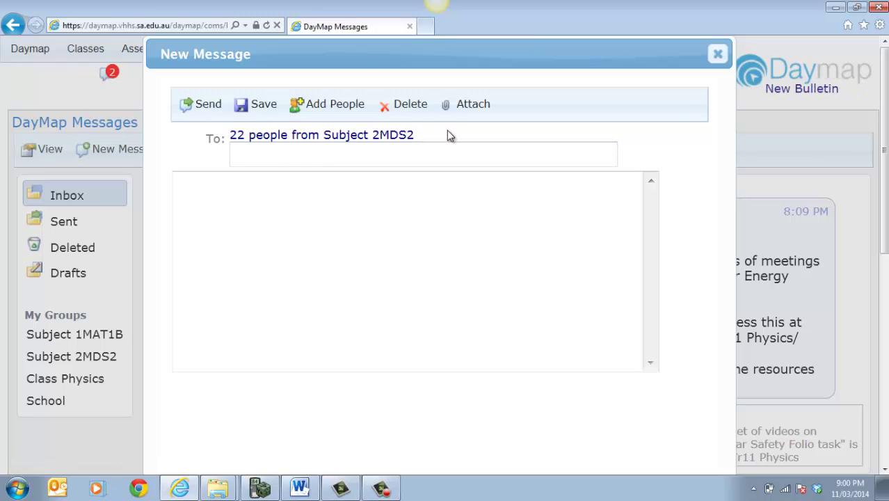
# - Also add the Parent/Guardian contacts of subject 2MDS2, bringing recipients to 61
pyautogui.click(357, 112)
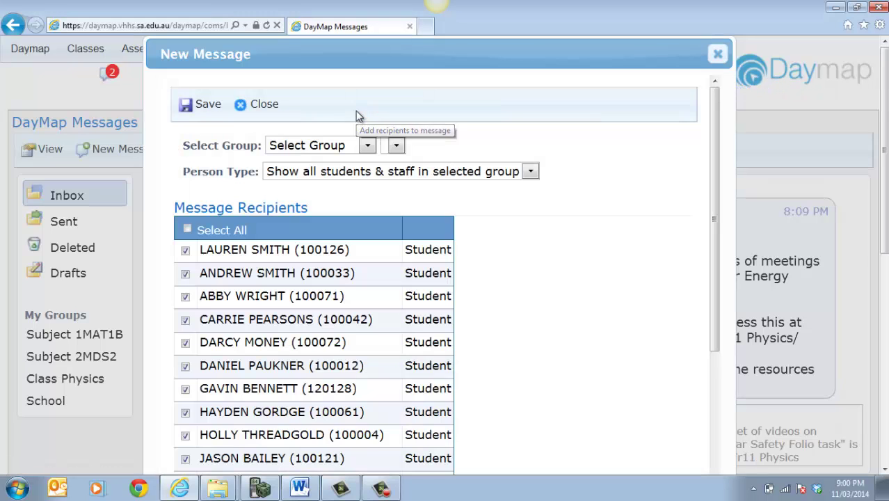
pyautogui.click(530, 172)
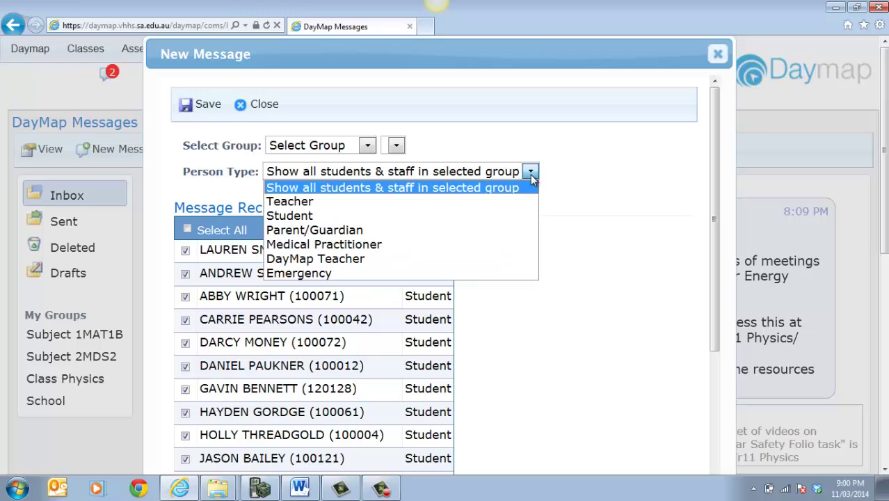
pyautogui.click(457, 229)
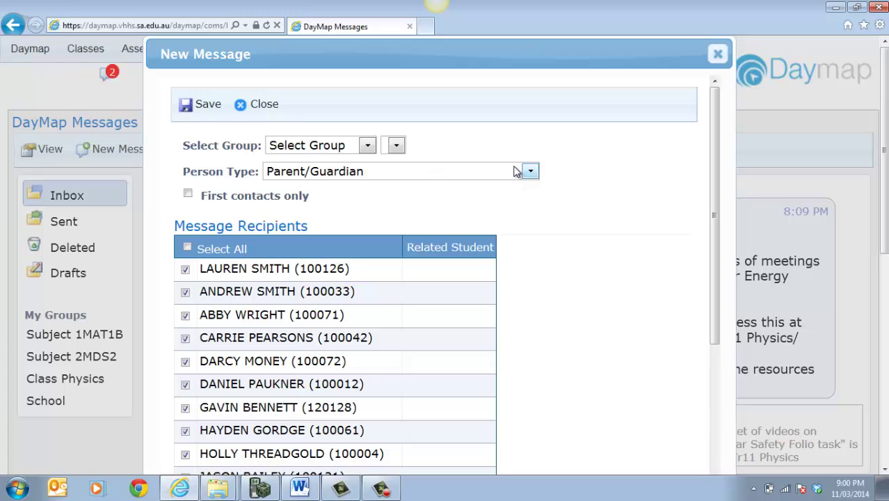
pyautogui.click(367, 146)
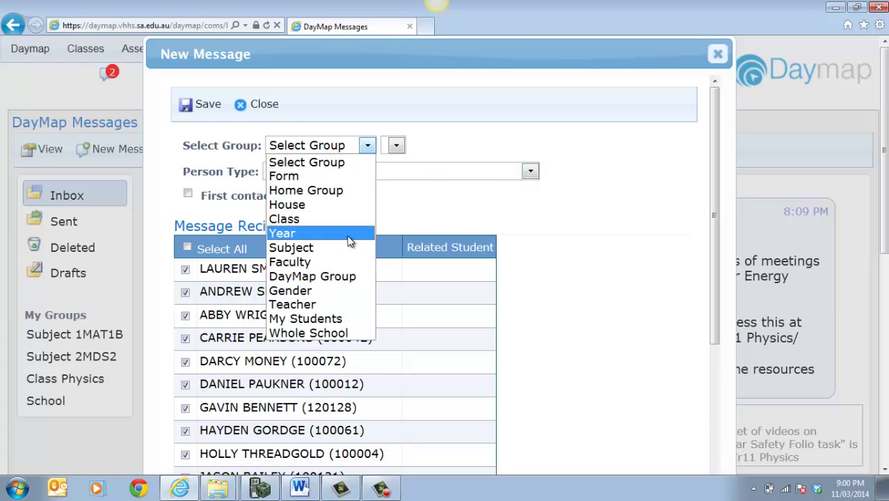
pyautogui.click(341, 255)
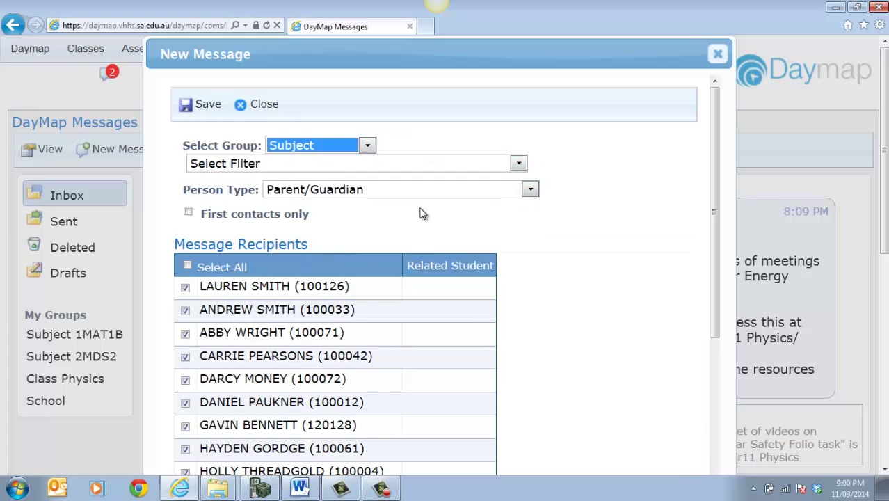
pyautogui.click(518, 163)
pyautogui.moveTo(518, 89); pyautogui.dragTo(522, 163)
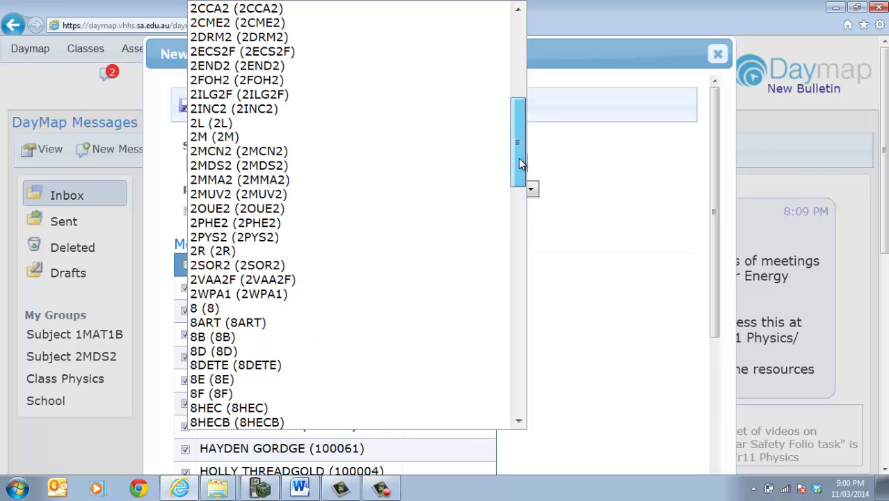
pyautogui.scroll(-4, 297, 163)
pyautogui.click(296, 167)
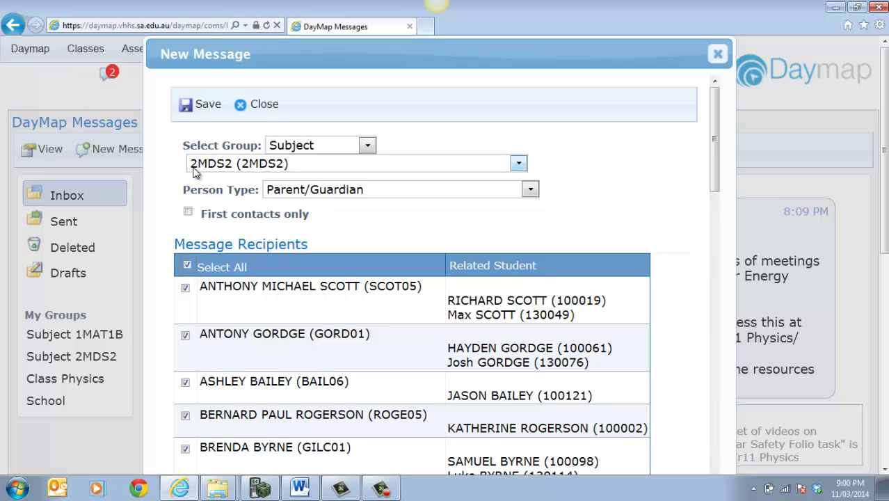
pyautogui.click(245, 109)
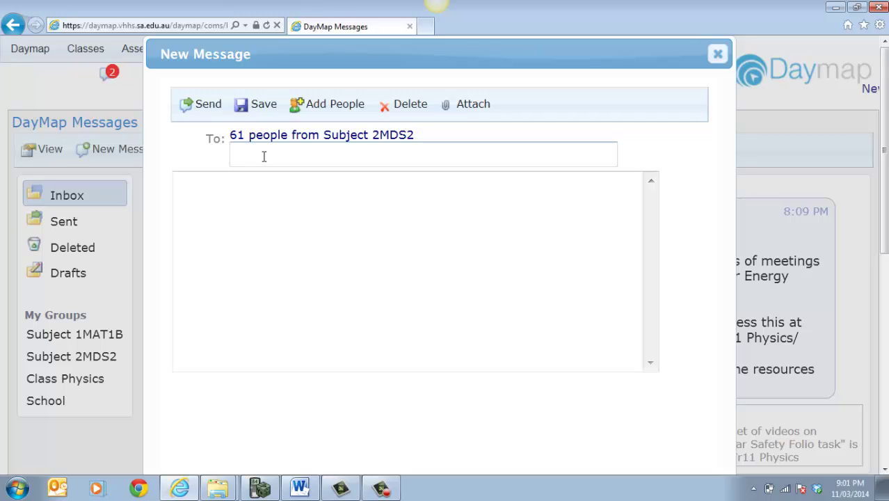
# - Enter the subject 'Completing of Ex 3H' and move into the message body
pyautogui.write('Completing of Ex 3H')
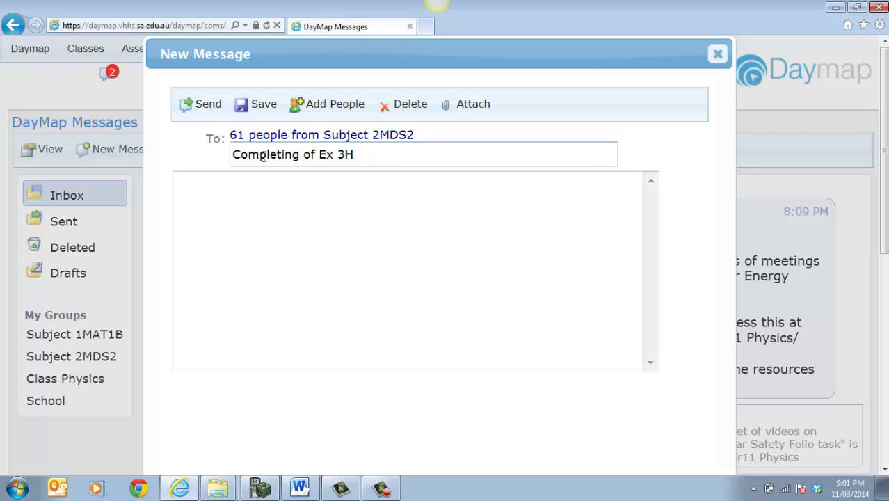
pyautogui.click(271, 207)
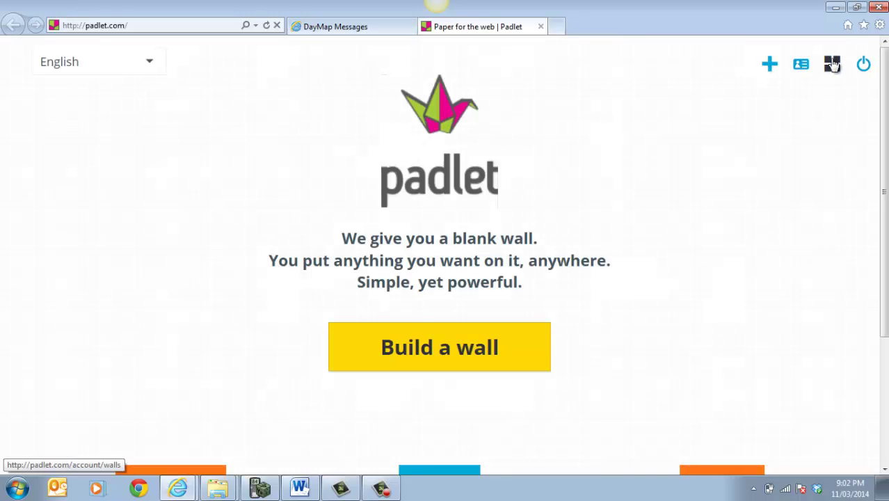
# - Open the Tangent & Normals wall from your Padlet walls and select its web address
pyautogui.click(832, 64)
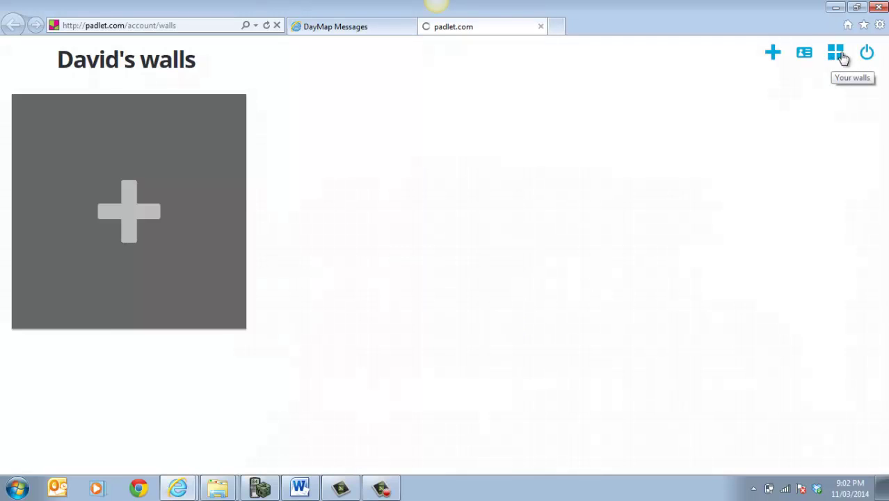
pyautogui.scroll(-4, 445, 250)
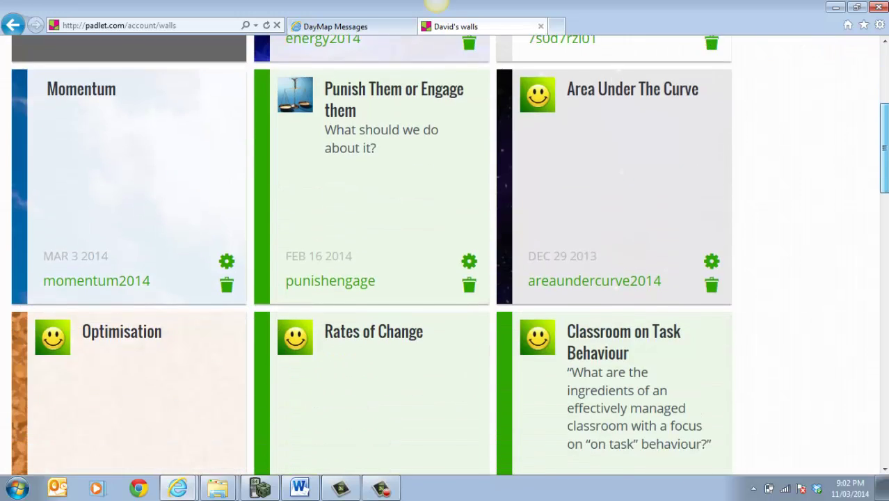
pyautogui.scroll(-5, 445, 254)
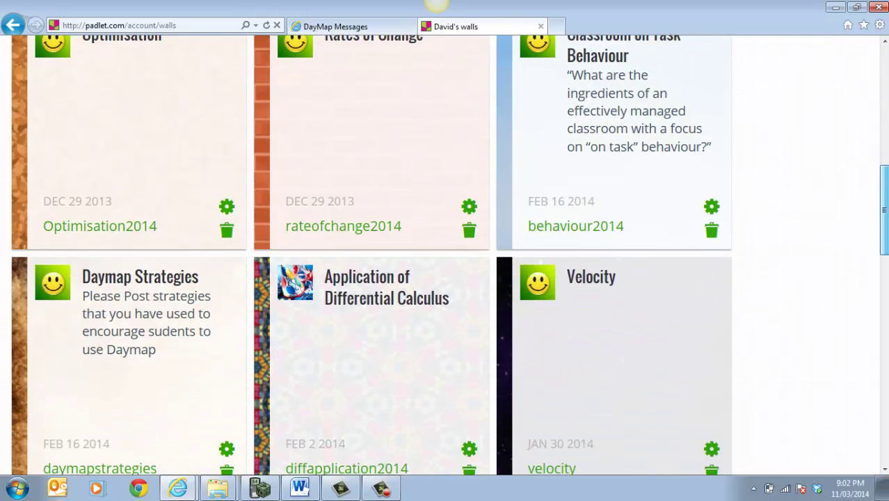
pyautogui.scroll(-2, 445, 254)
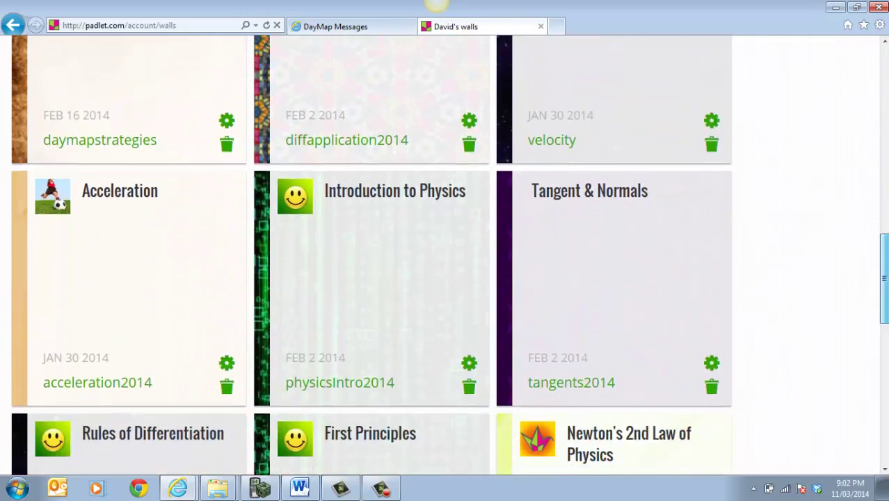
pyautogui.click(656, 297)
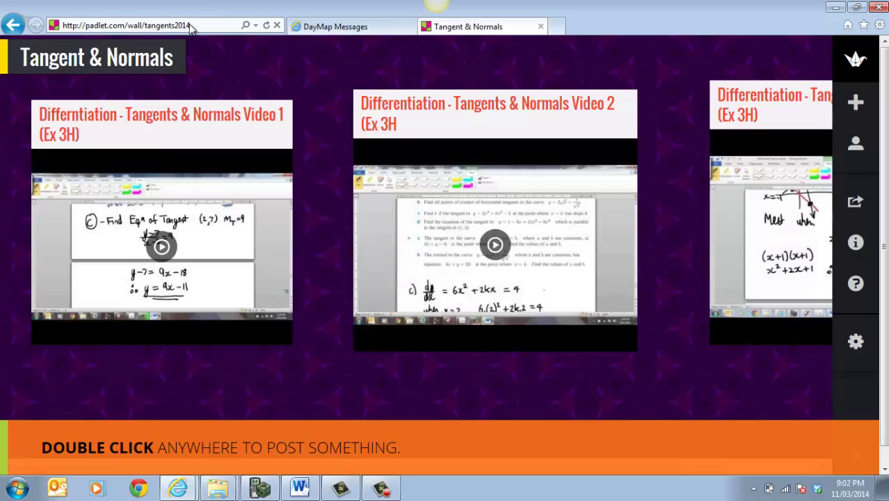
pyautogui.click(190, 25)
pyautogui.hotkey('ctrl', 'c')
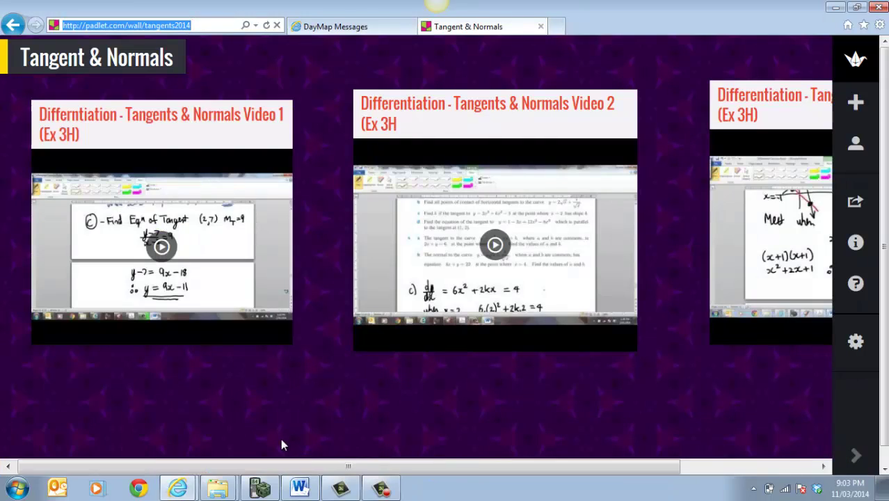
pyautogui.click(178, 488)
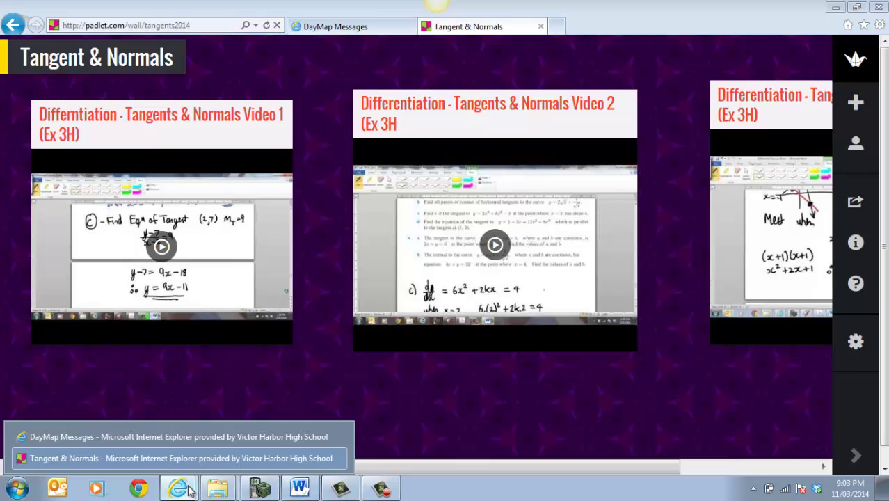
pyautogui.click(192, 438)
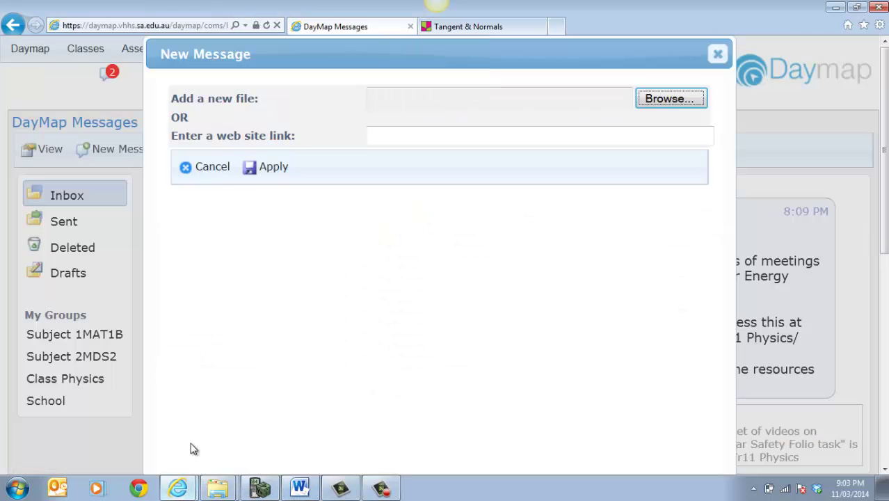
pyautogui.click(400, 137)
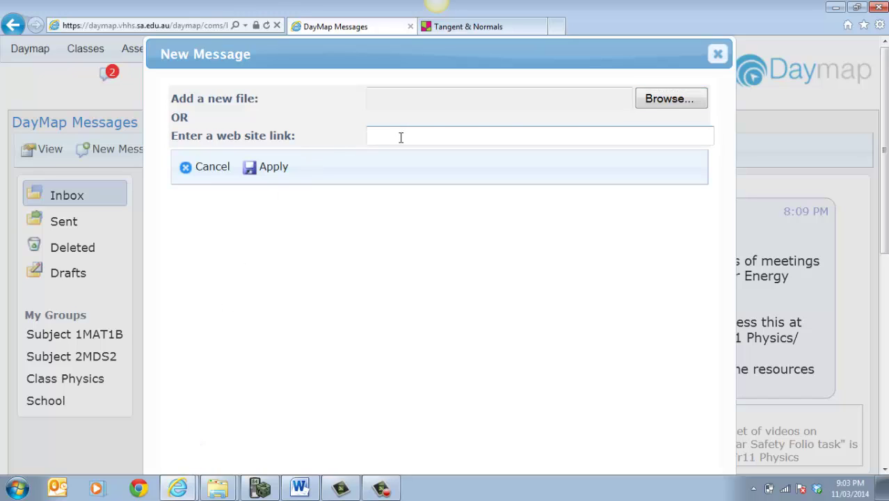
pyautogui.hotkey('ctrl', 'v')
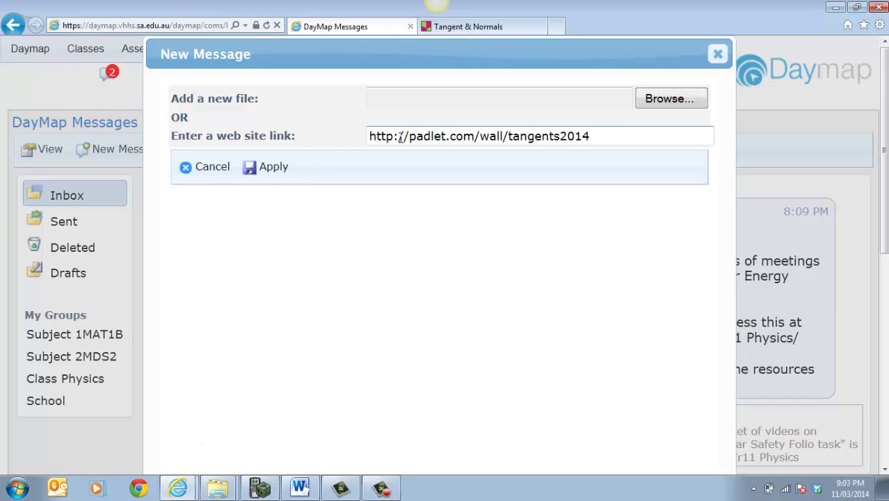
# - In the upload chooser, browse from Desktop through the 2014, 2012 June and Mathematics folders to Year 12 Maths
pyautogui.click(669, 98)
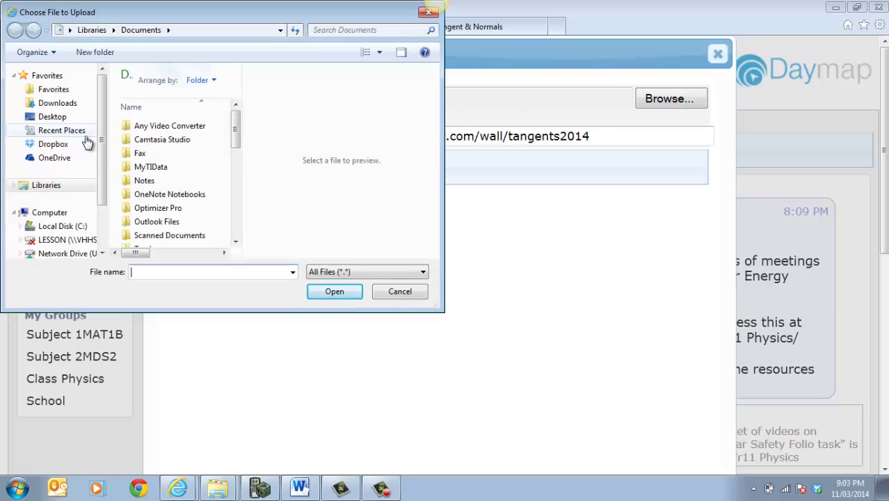
pyautogui.click(46, 117)
pyautogui.moveTo(236, 74); pyautogui.dragTo(239, 147)
pyautogui.click(185, 207)
pyautogui.doubleClick(184, 207)
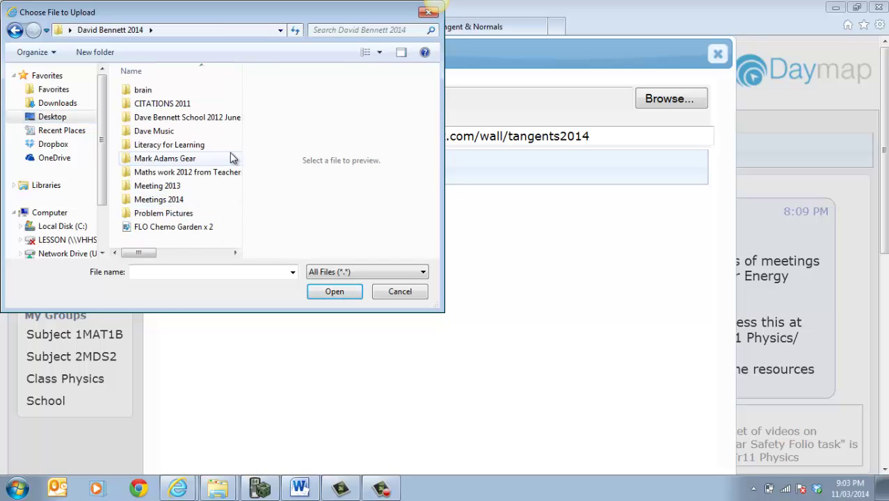
pyautogui.doubleClick(193, 118)
pyautogui.moveTo(233, 88); pyautogui.dragTo(234, 139)
pyautogui.doubleClick(174, 113)
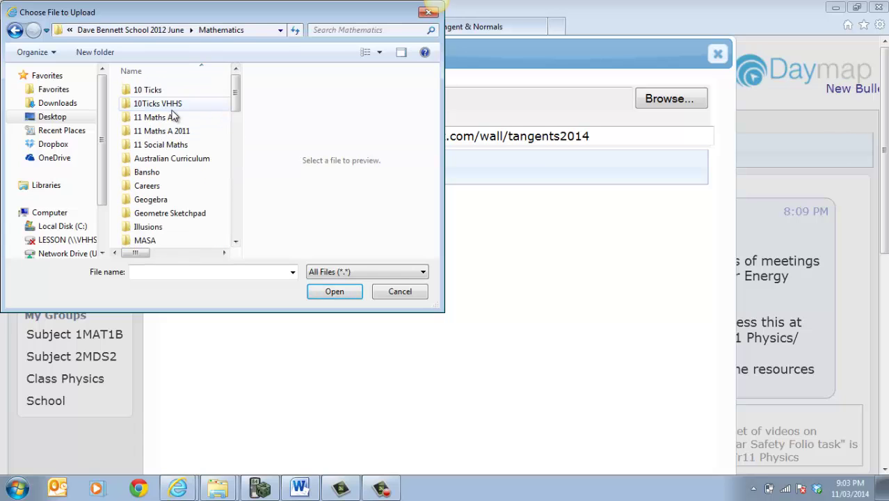
pyautogui.moveTo(236, 92); pyautogui.dragTo(235, 162)
pyautogui.doubleClick(175, 161)
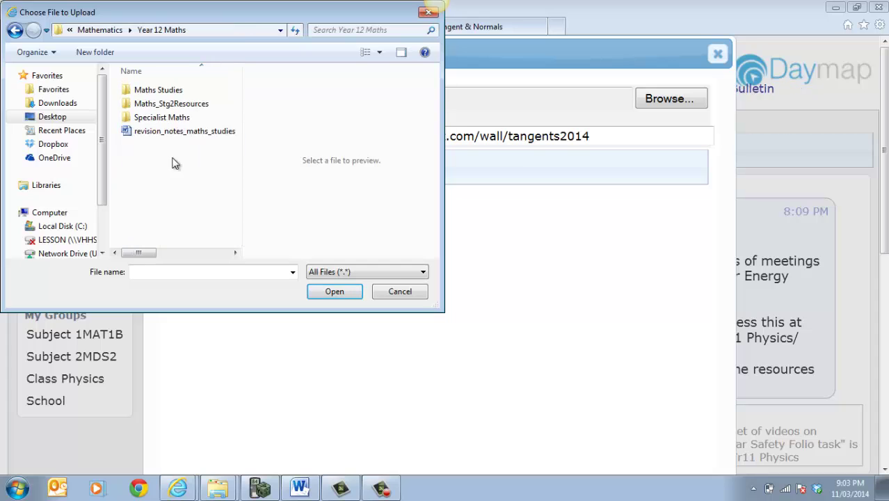
# - Descend to Student Differential Calculus, pick the Year 12 Maths Studies document, then reopen the chooser
pyautogui.doubleClick(176, 92)
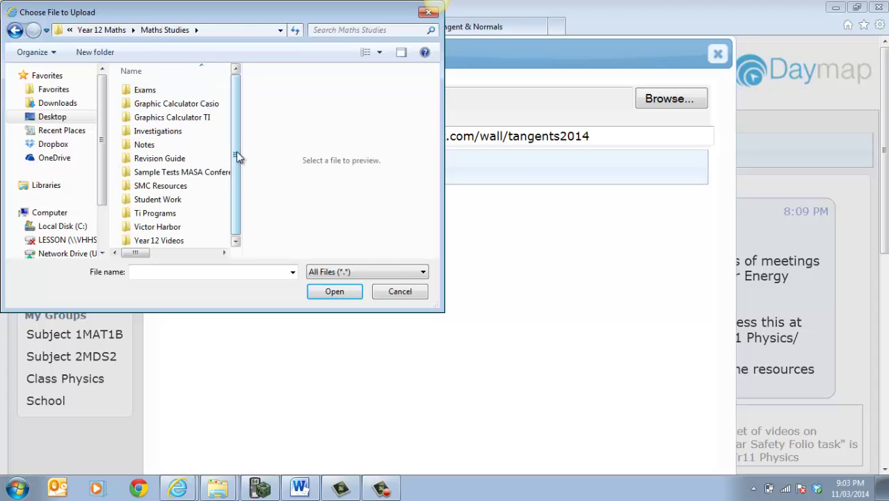
pyautogui.doubleClick(182, 240)
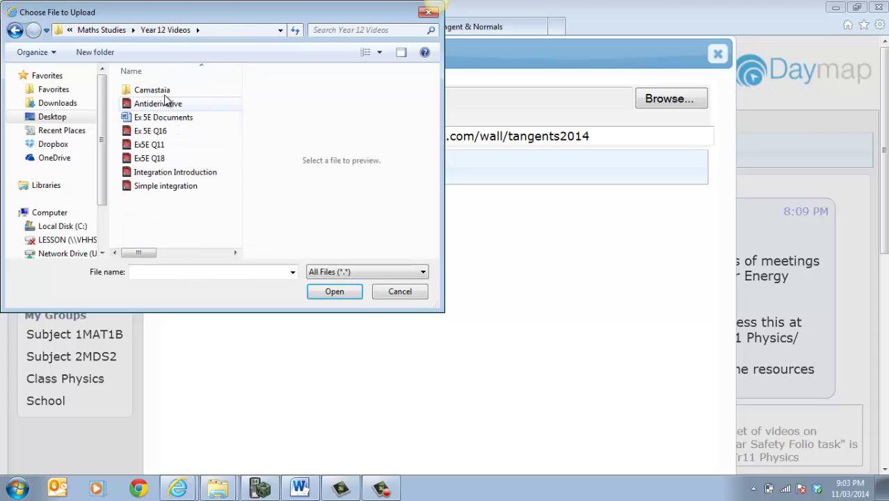
pyautogui.doubleClick(165, 91)
pyautogui.doubleClick(170, 91)
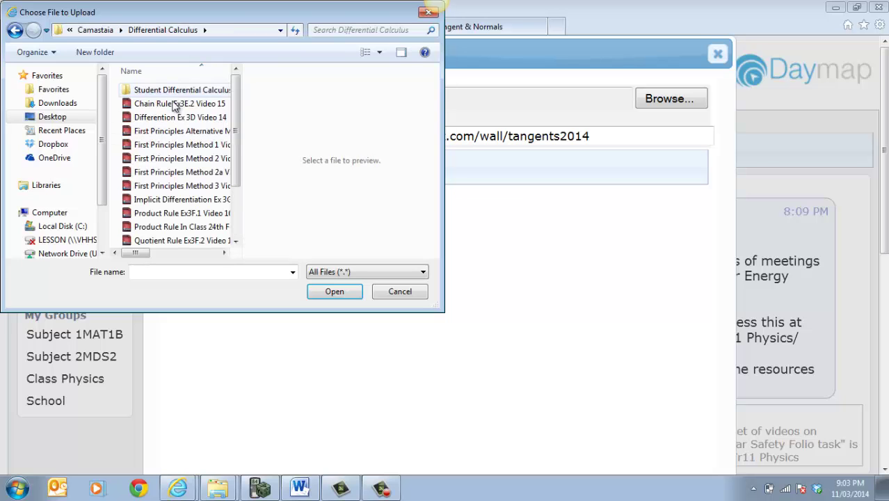
pyautogui.doubleClick(178, 91)
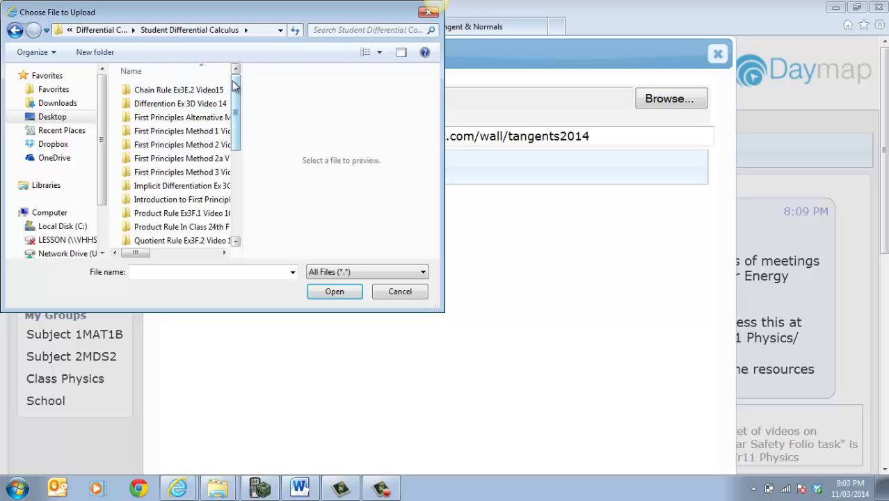
pyautogui.moveTo(234, 91); pyautogui.dragTo(233, 197)
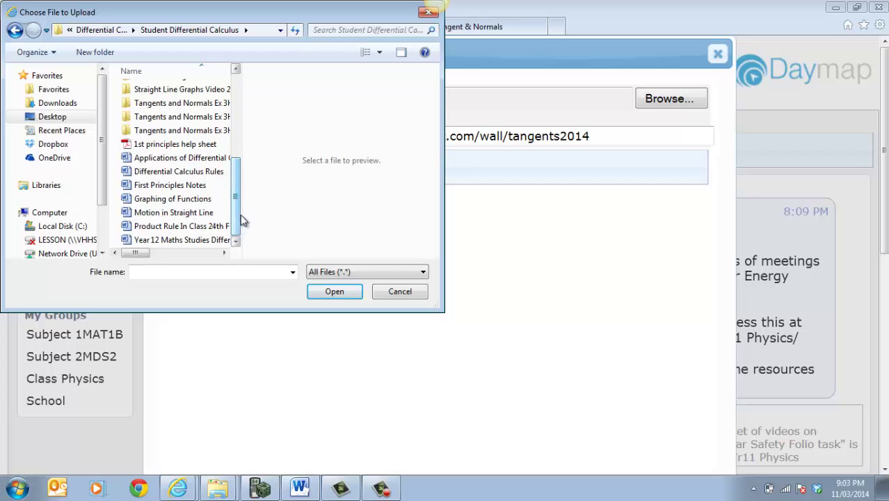
pyautogui.doubleClick(218, 239)
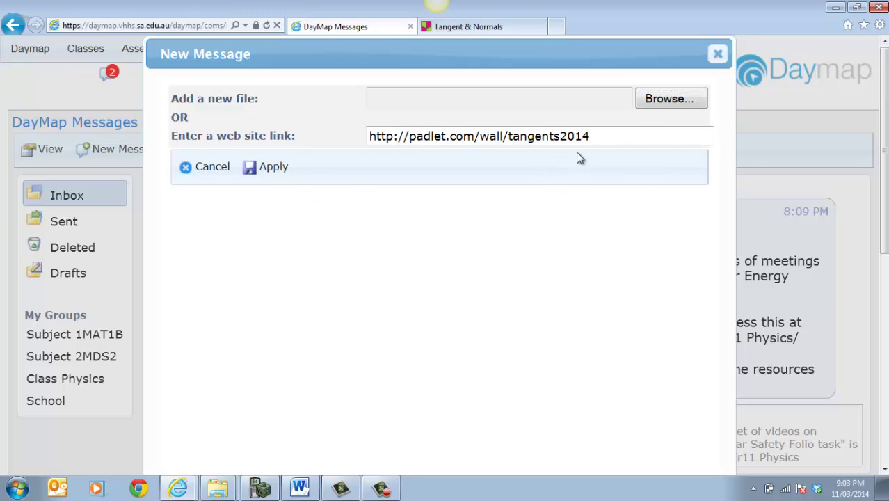
pyautogui.click(694, 101)
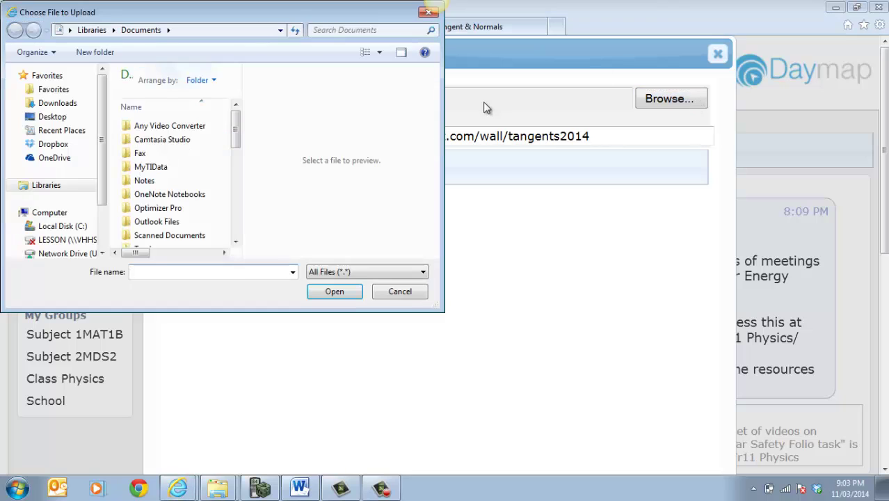
# - Cancel the file chooser, apply the Padlet link, and title it 'Tangents & Normals'
pyautogui.click(394, 290)
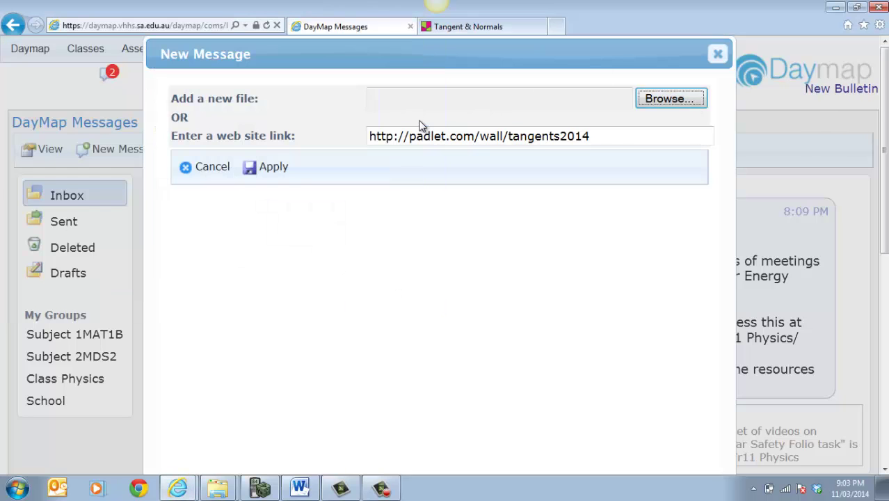
pyautogui.click(254, 168)
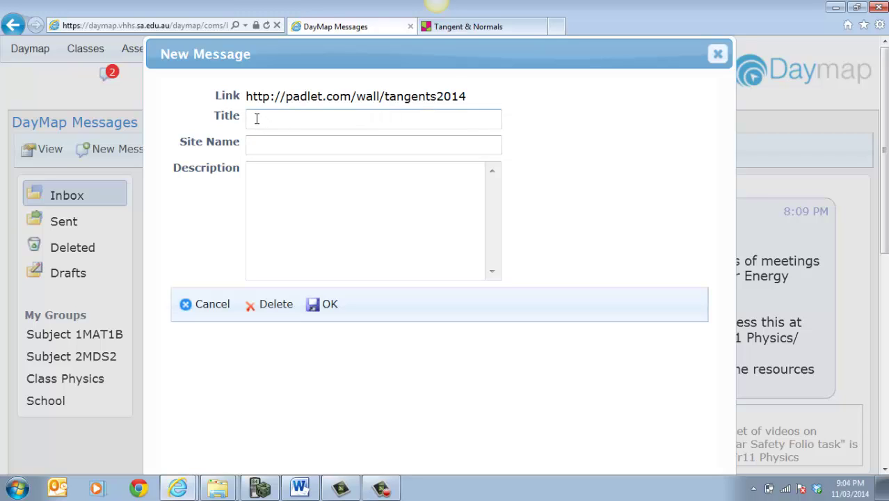
pyautogui.write('gents & Normals')
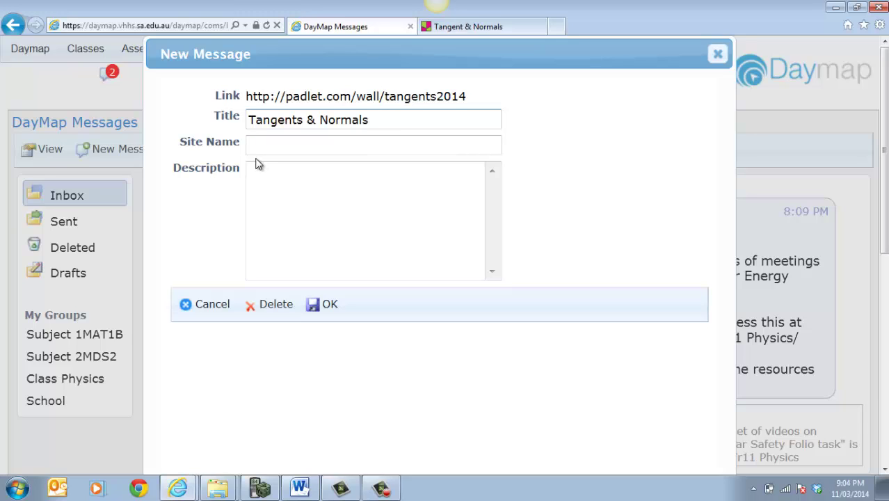
# - Describe the link as videos going through how to complete exercise 3H, and confirm
pyautogui.click(260, 172)
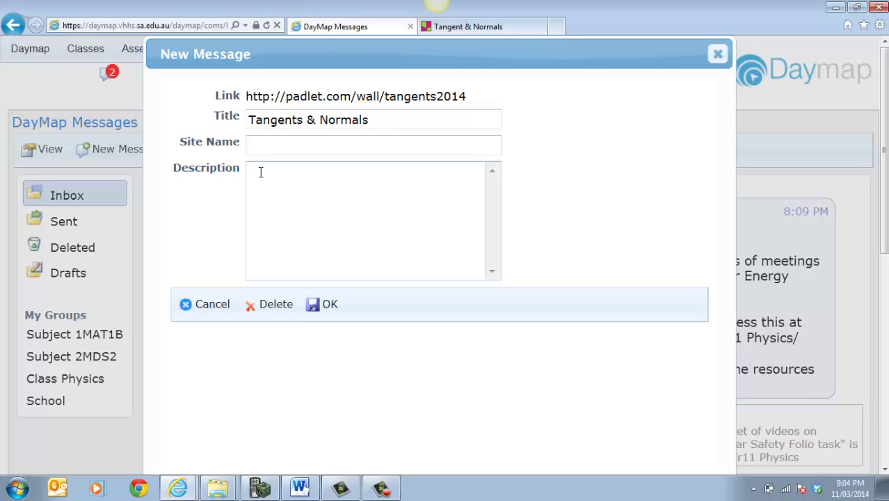
pyautogui.write('These Vi')
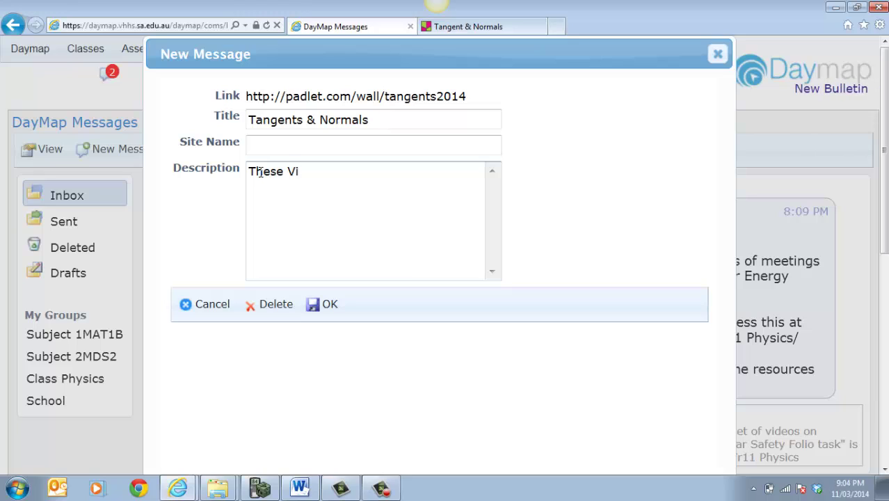
pyautogui.write('deos go through exam[p')
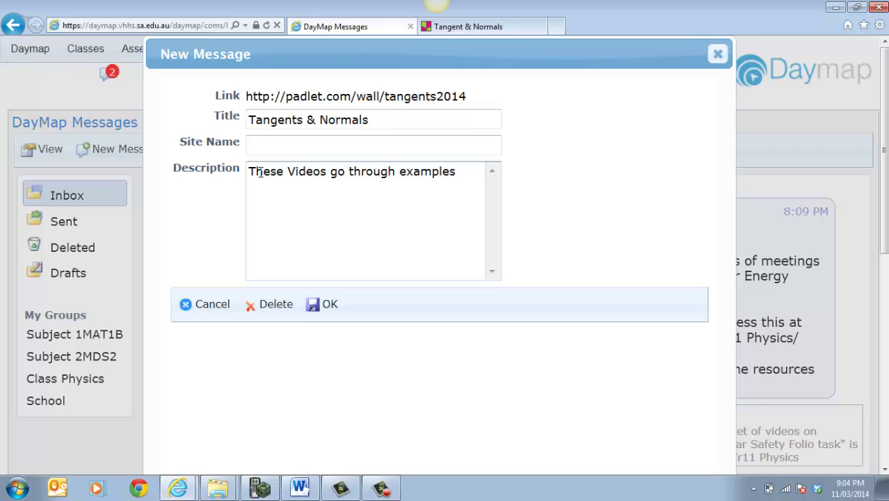
pyautogui.write(' ha')
pyautogui.press('BackSpace')
pyautogui.write('ow to complete exercise 3')
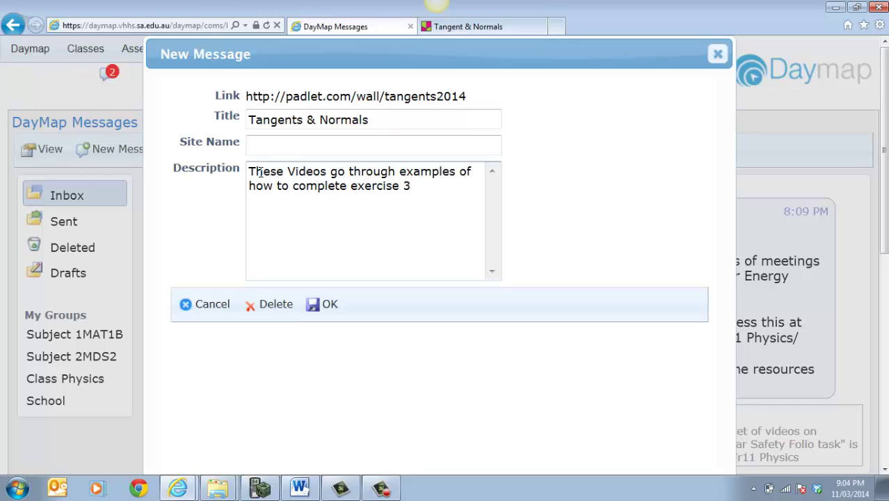
pyautogui.write('H')
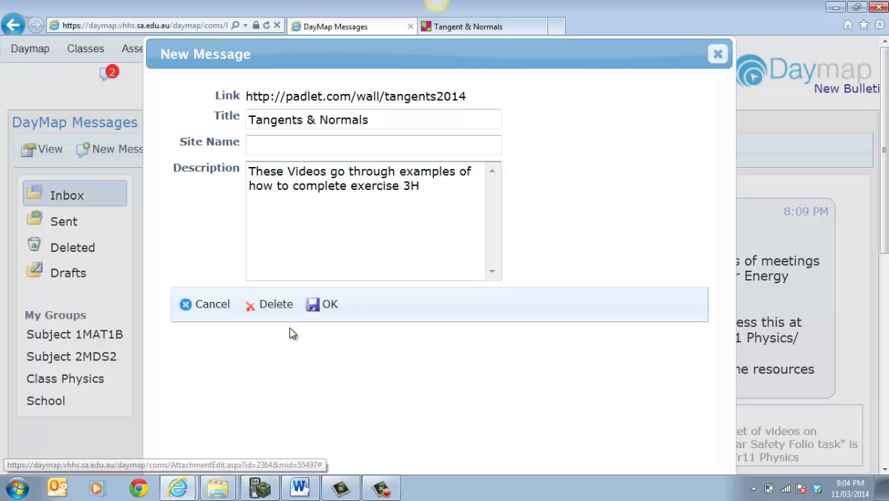
pyautogui.click(317, 308)
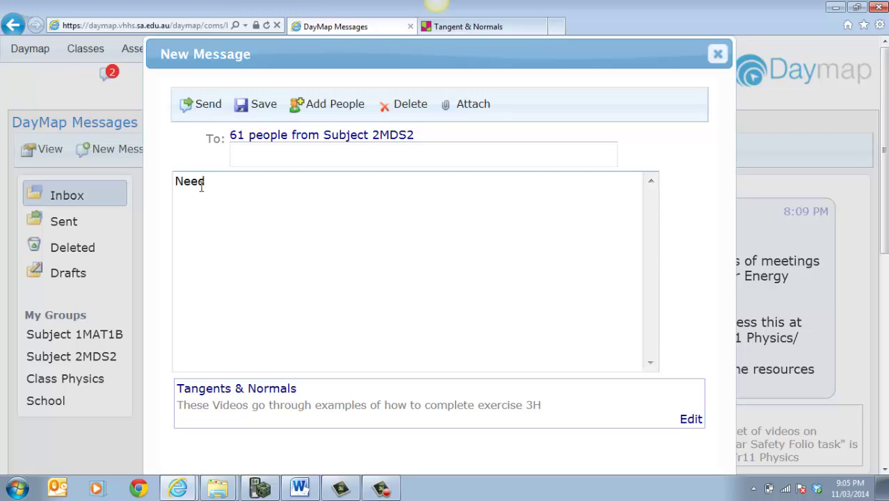
# - Write 'try & complete ex 3H by the start' of week 8 and 'Follow the link below to Padlet' in the body
pyautogui.write('try & complete')
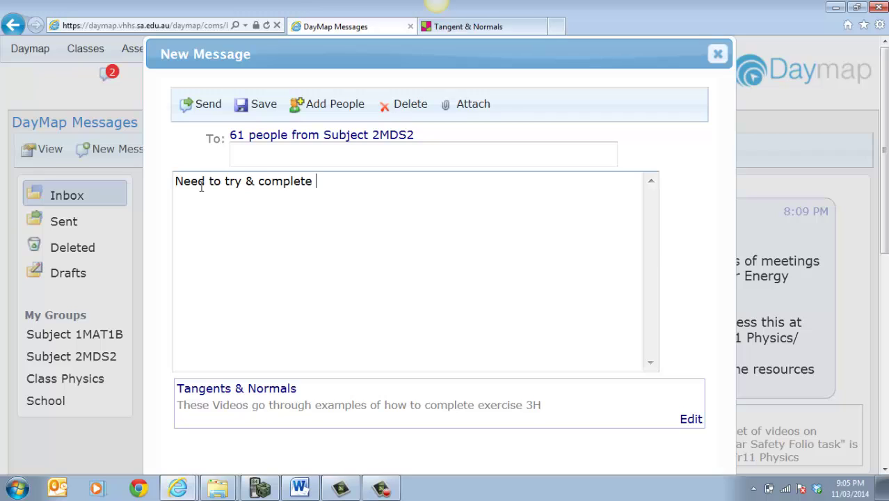
pyautogui.write(' ex 3')
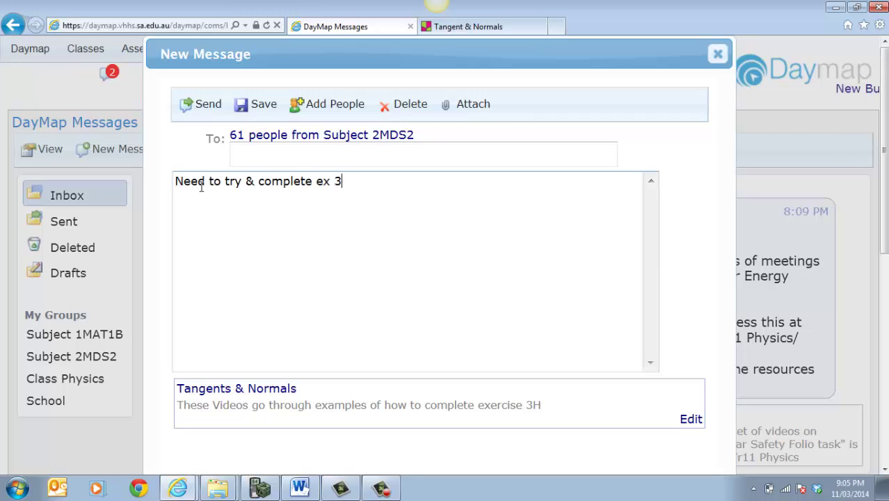
pyautogui.write('H by')
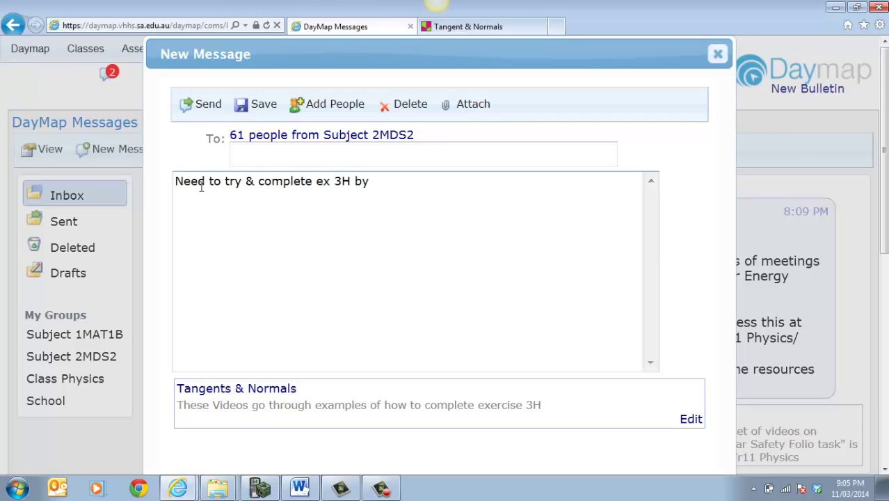
pyautogui.write(' the star')
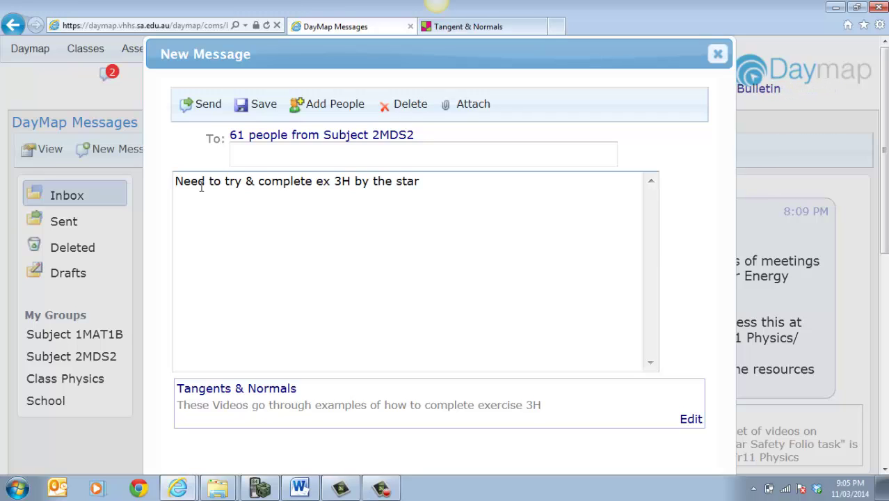
pyautogui.write('t of week 8')
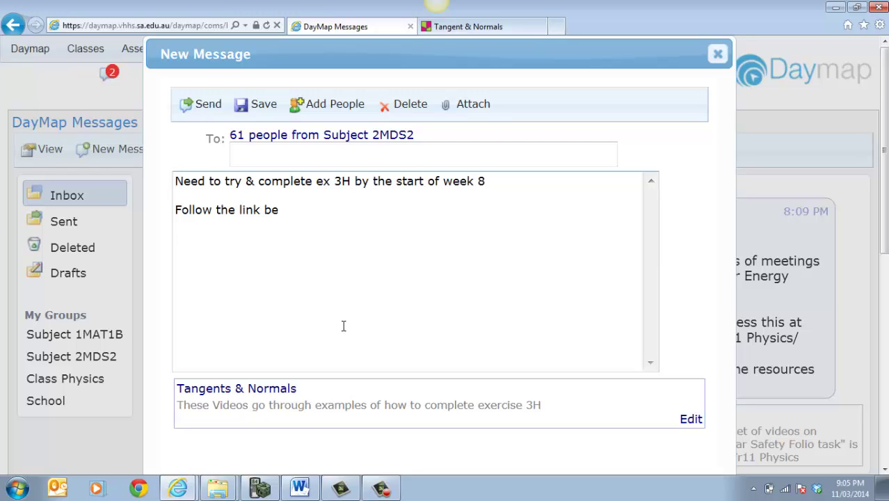
pyautogui.write('low to Padlet')
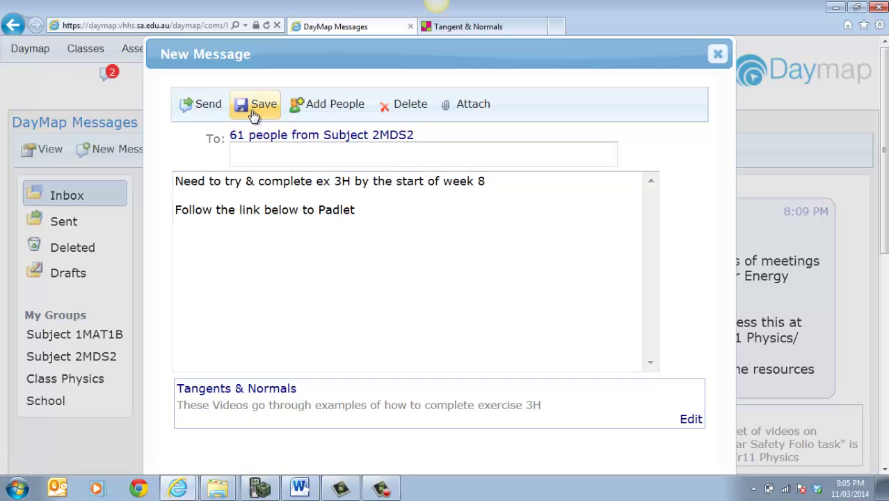
# - Send the 2MDS2 message, then search Find > Student by the student's first name
pyautogui.click(200, 105)
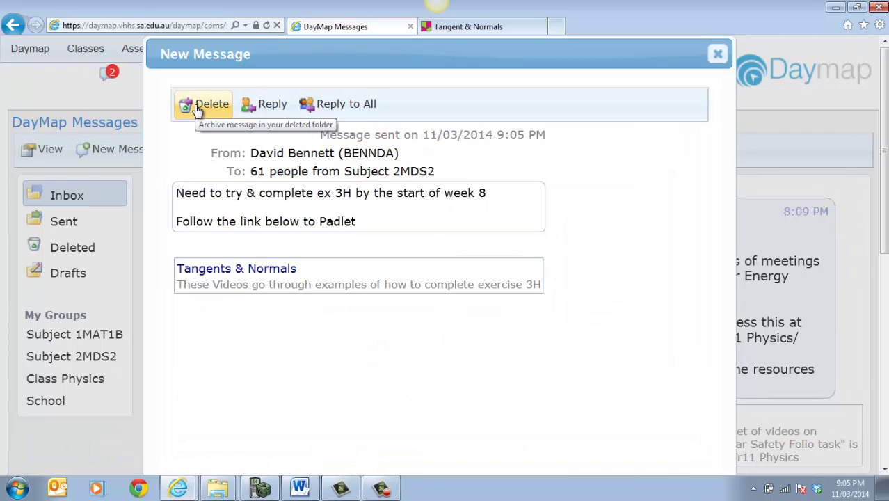
pyautogui.click(717, 53)
pyautogui.moveTo(302, 53)
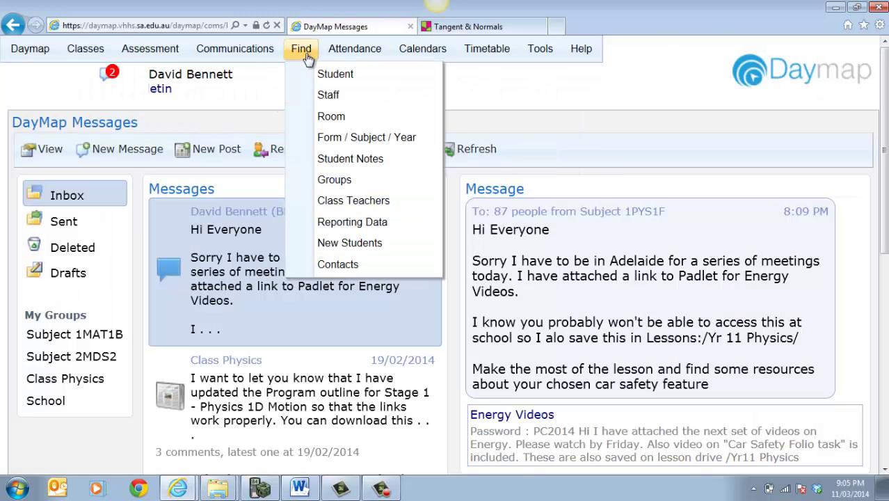
pyautogui.click(317, 75)
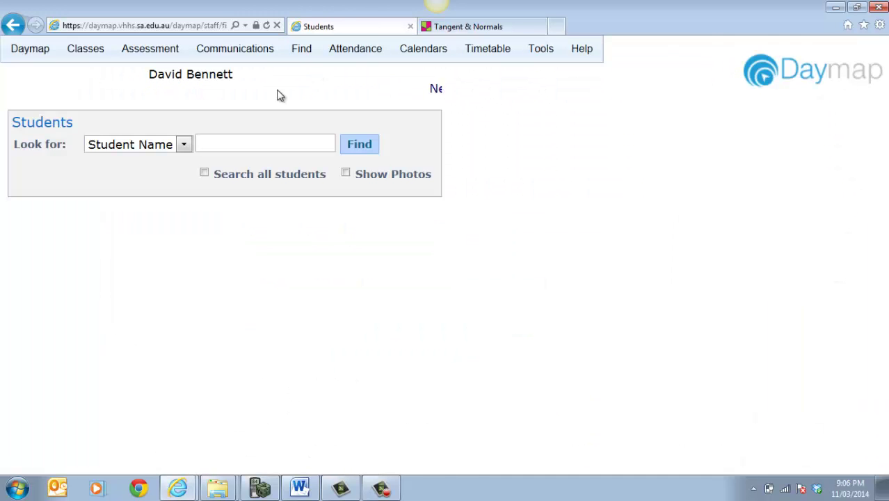
pyautogui.write('gavin')
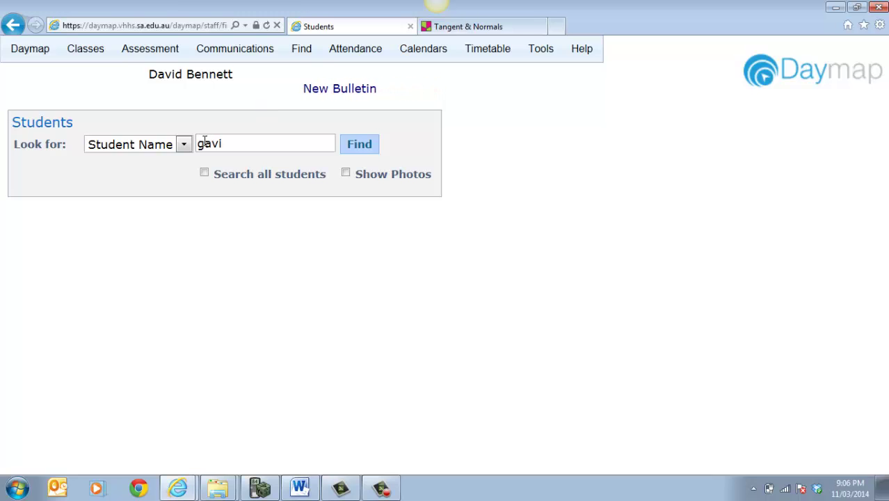
pyautogui.click(351, 144)
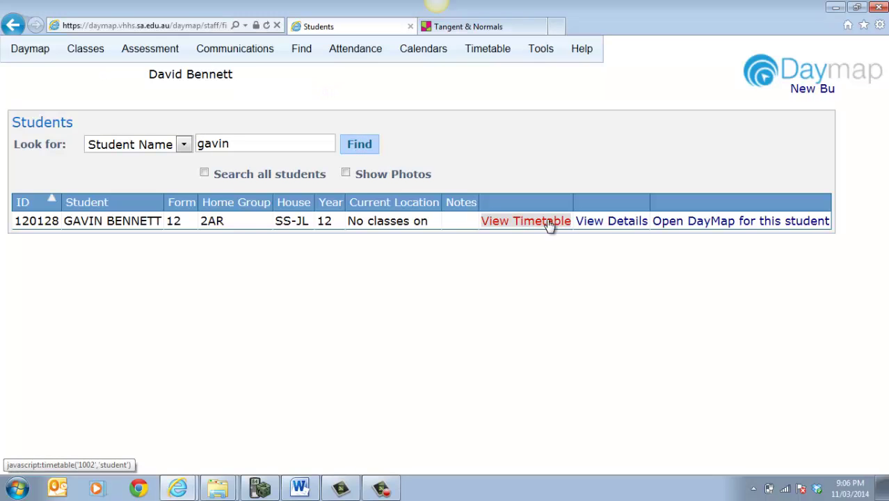
# - As the found student, open the new ex 3H message and its Tangents & Normals link
pyautogui.click(723, 223)
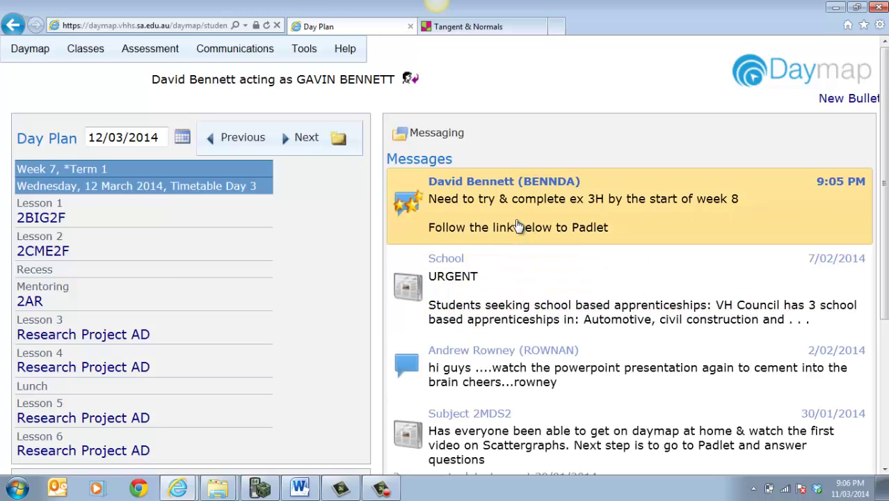
pyautogui.click(488, 189)
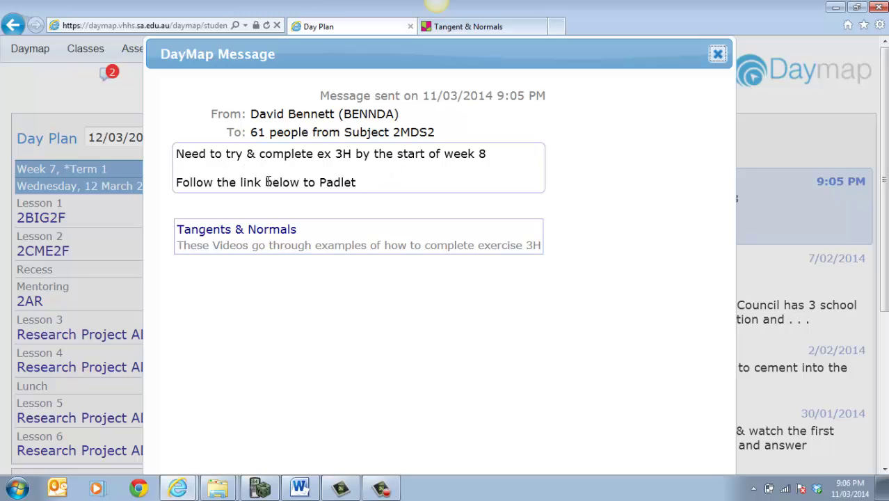
pyautogui.click(261, 236)
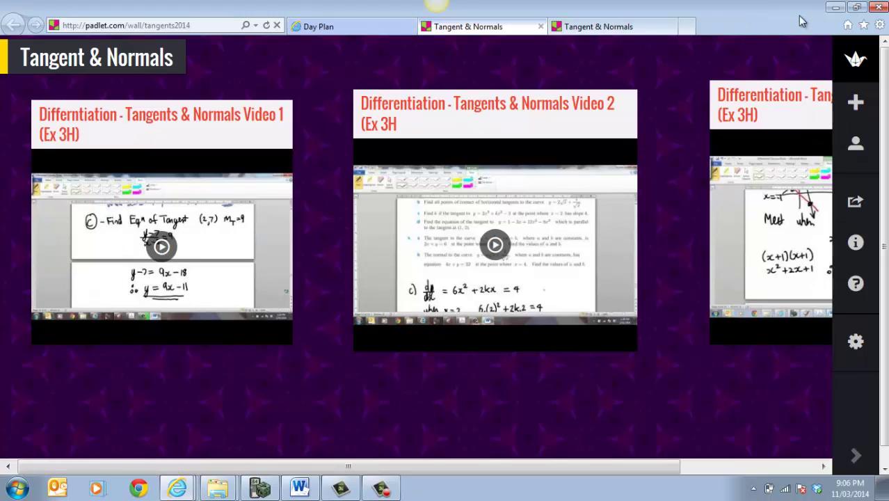
# - Leave the Ex 3H Padlet wall and return to the DayMap Day Plan tab
pyautogui.click(356, 34)
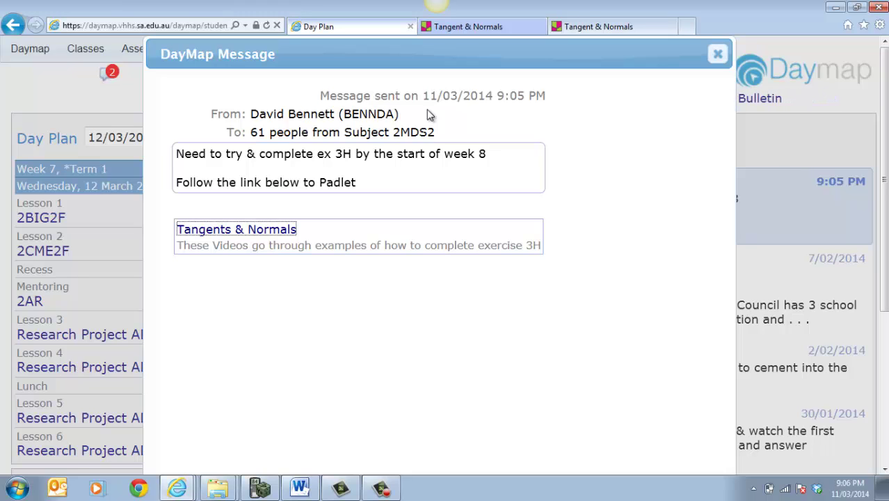
# - Close the ex 3H message dialog to show the student's Day Plan Messages list
pyautogui.click(718, 56)
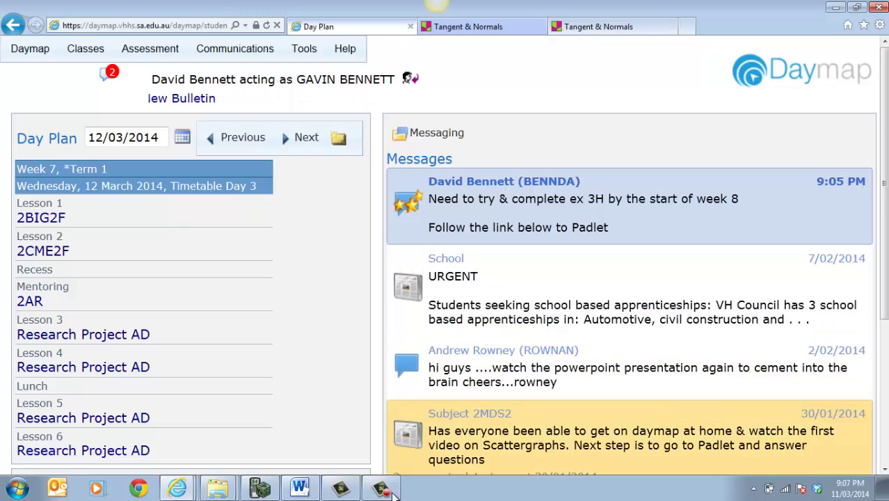
pyautogui.moveTo(385, 491)
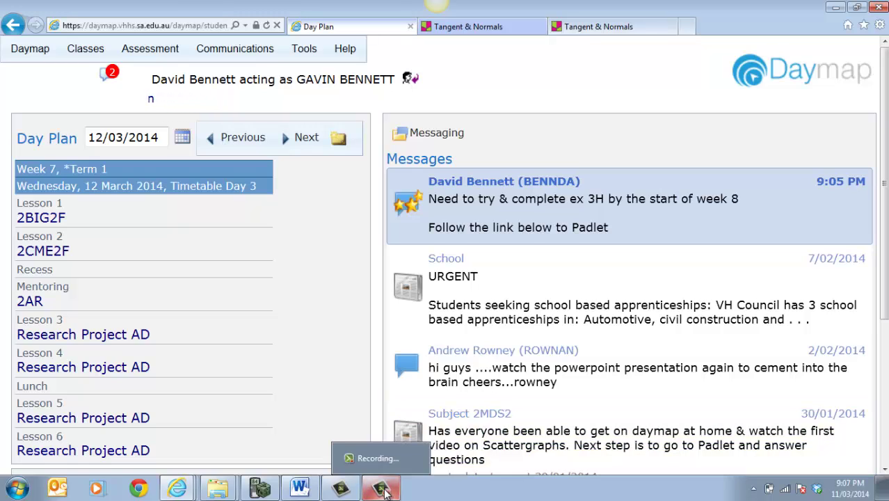